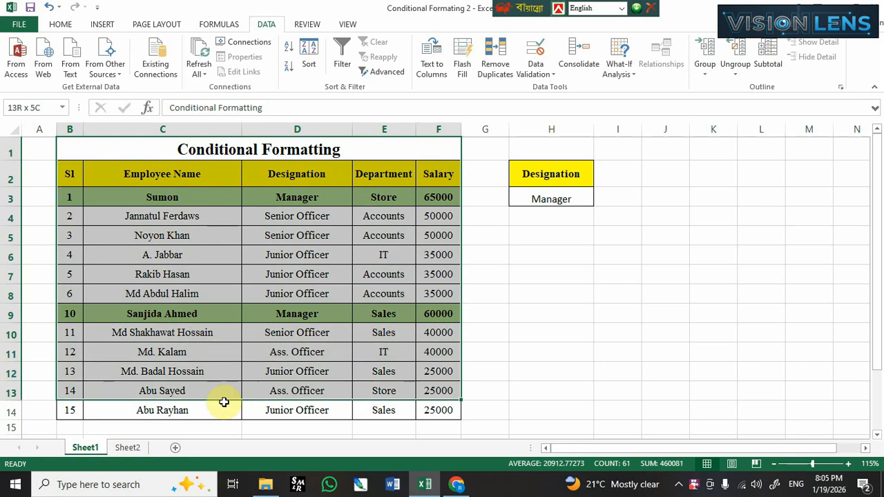
left_click(296, 332)
left_click(153, 175)
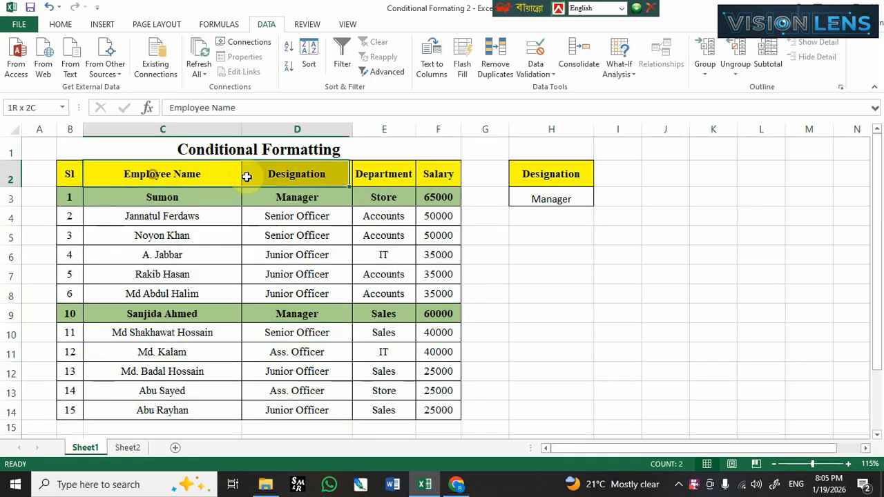
left_click(293, 176)
left_click(387, 179)
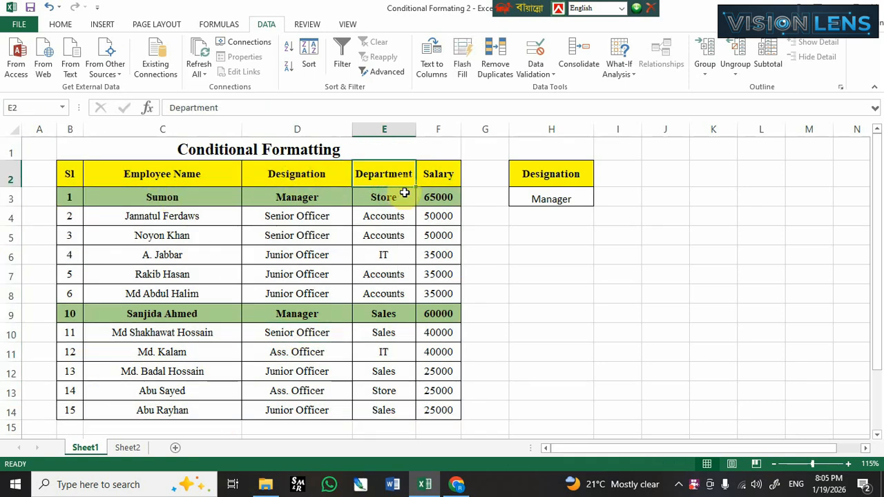
left_click(444, 175)
- Choose Senior Officer as the designation in cell H3
left_click(555, 198)
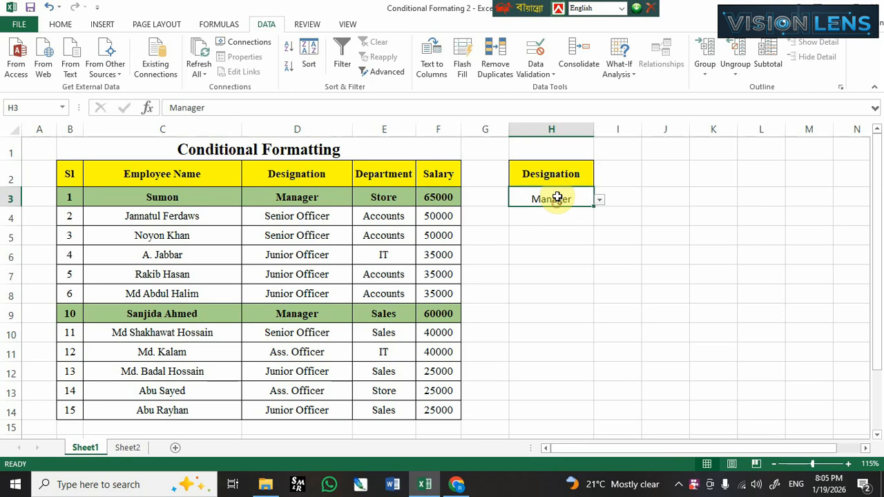
left_click(556, 168)
left_click(586, 199)
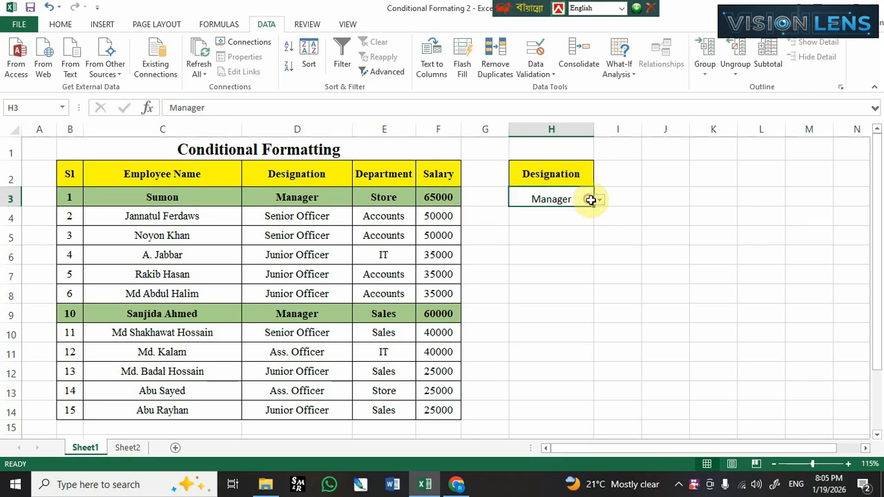
left_click(599, 202)
left_click(538, 223)
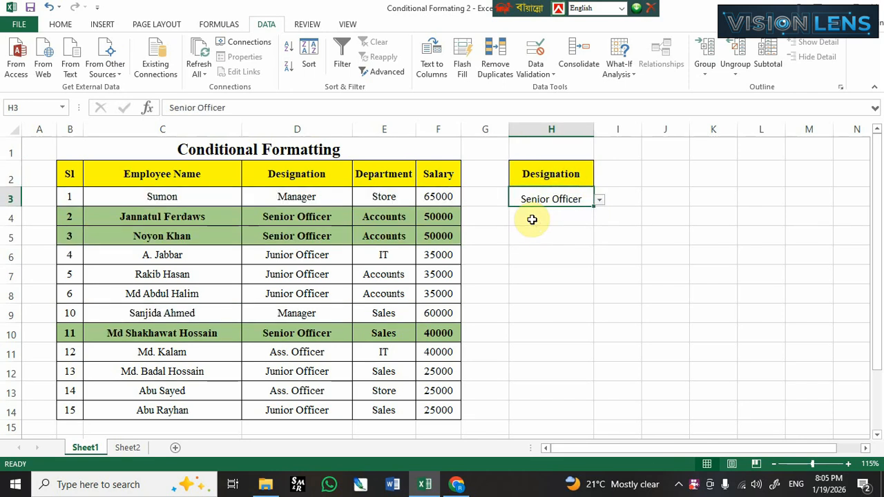
- Examine the employee table's row highlighting, the designation choices in H3 and the Department column
left_click_drag(127, 226, 417, 406)
left_click(335, 297)
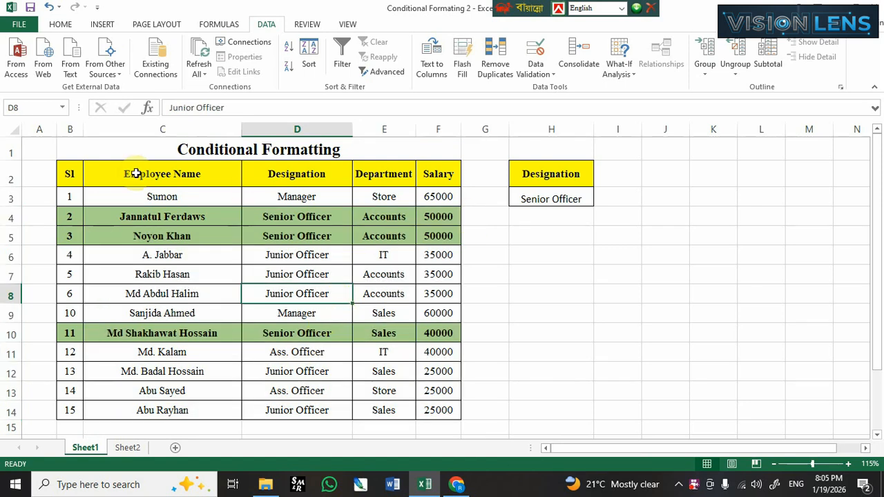
left_click_drag(136, 174, 431, 405)
left_click(352, 395)
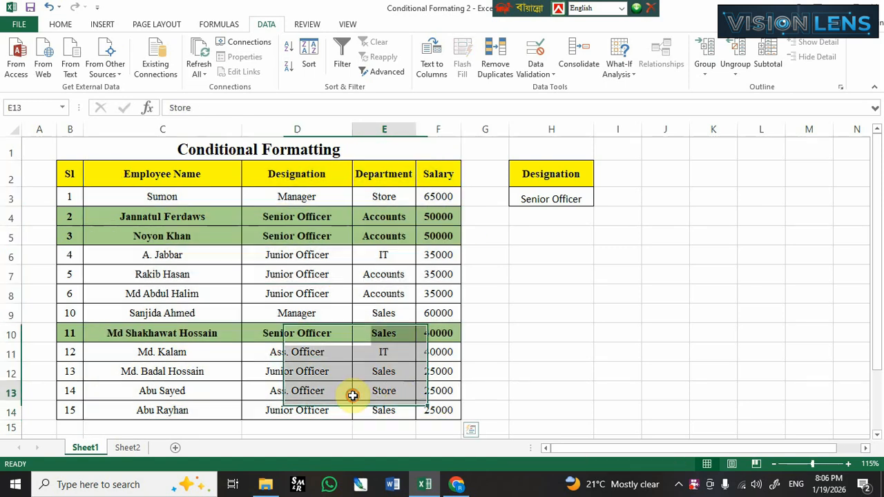
left_click(389, 174)
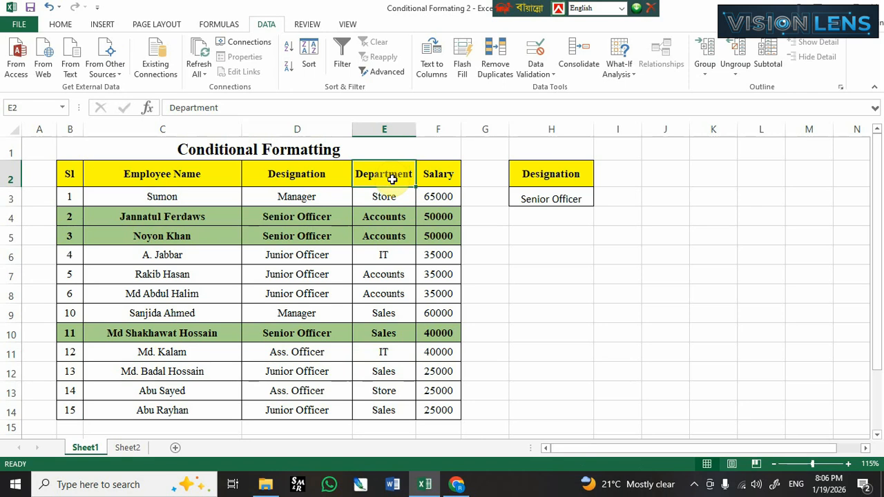
left_click(549, 175)
left_click(579, 198)
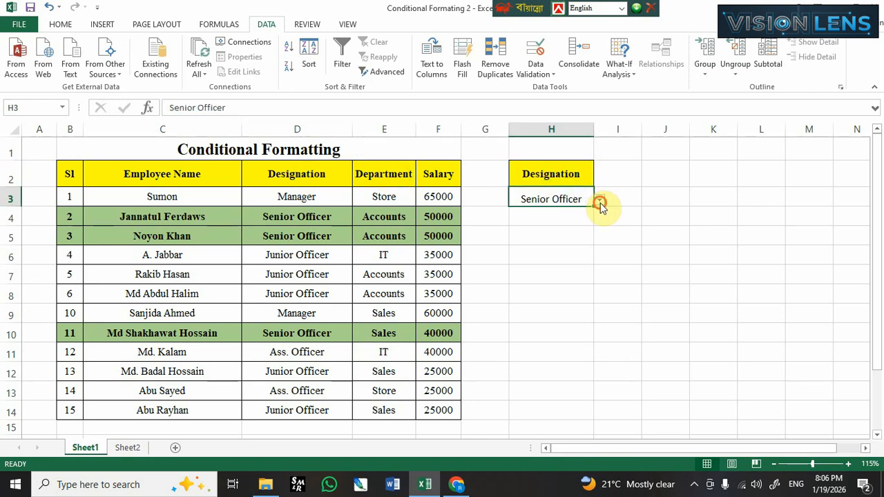
left_click(599, 201)
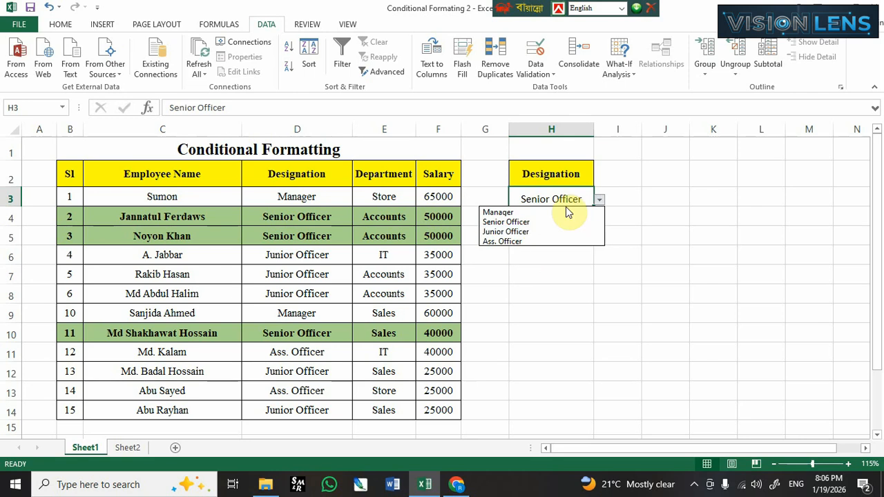
key("Escape")
left_click(393, 175)
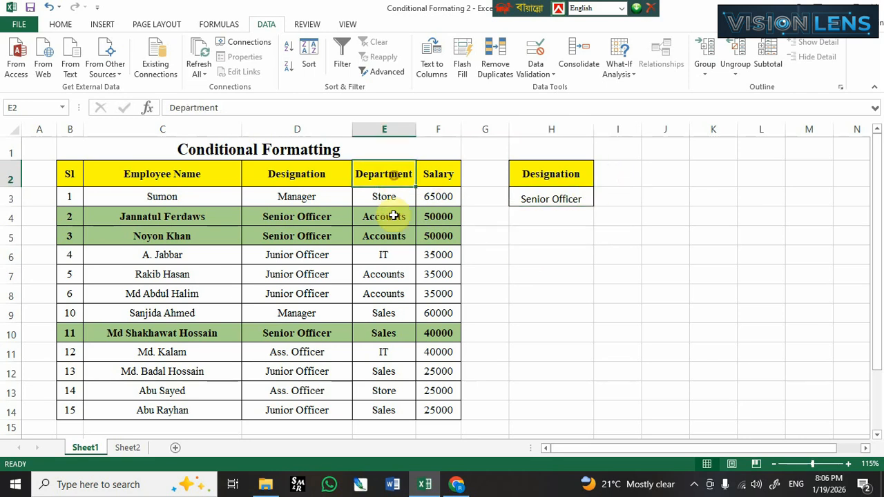
left_click_drag(393, 216, 396, 402)
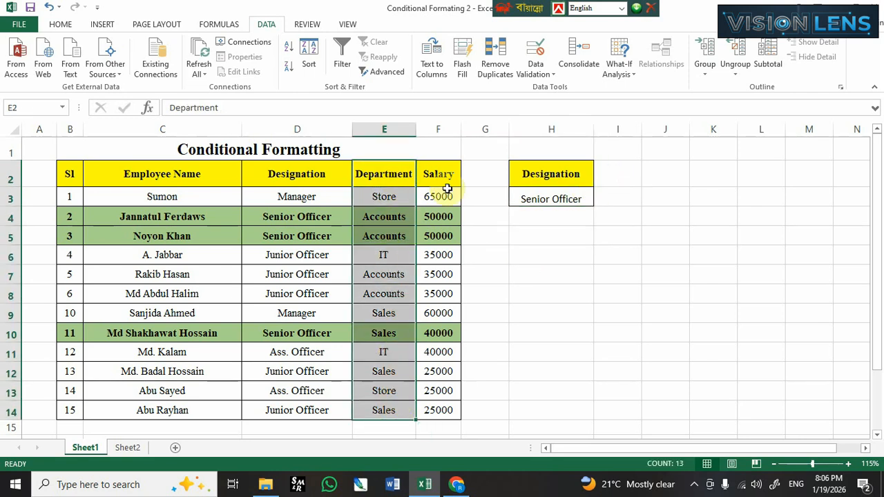
- Switch to Sheet2 and look over its employee table and the Department criterion cell
key("ctrl+Page_Down")
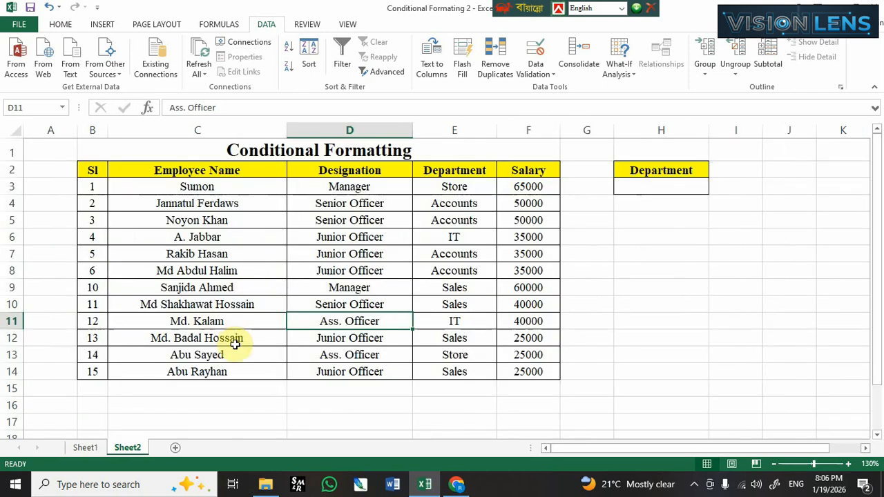
left_click(406, 230)
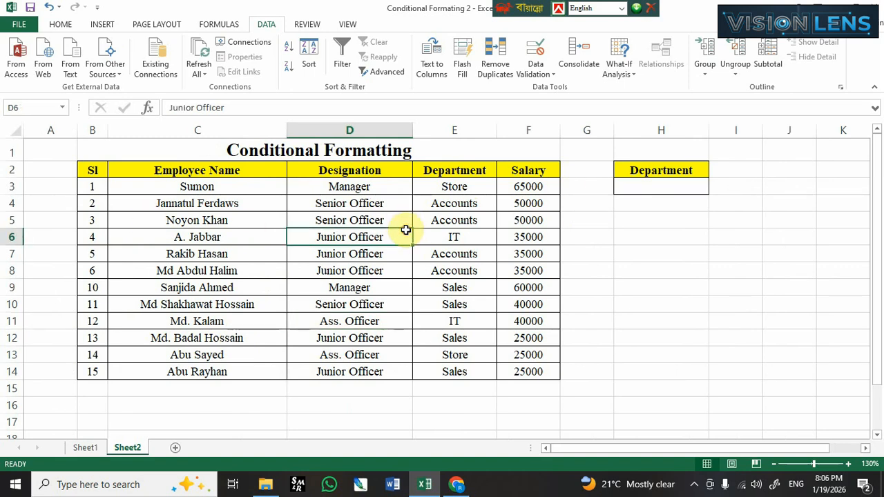
left_click(642, 181)
left_click(353, 261)
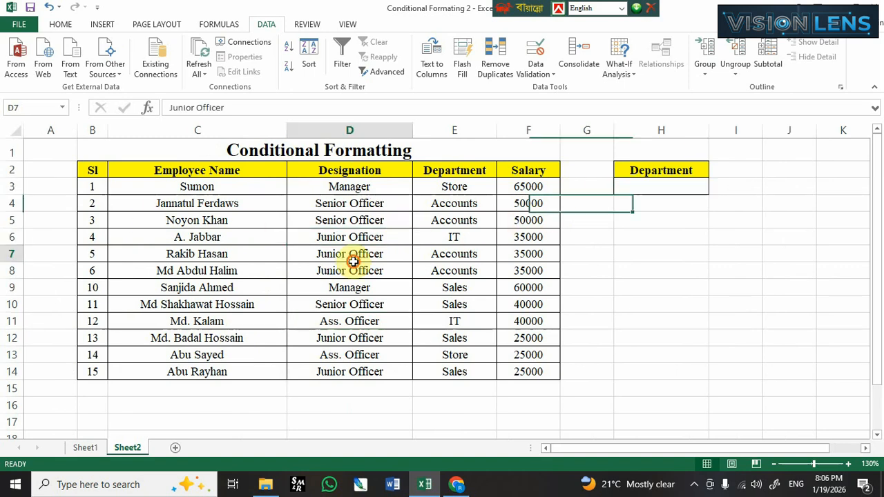
left_click(451, 188)
left_click(447, 174)
left_click(378, 176)
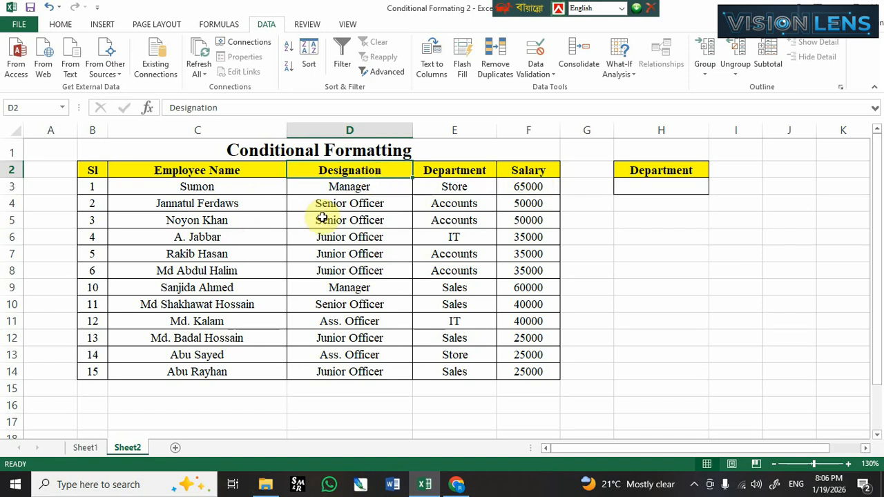
left_click_drag(92, 172, 525, 366)
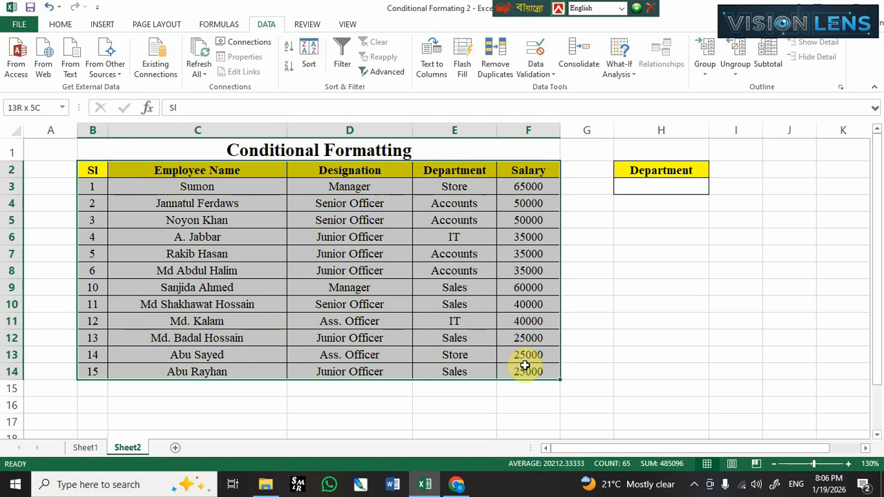
left_click(302, 274)
- Start a new conditional formatting rule for B3:F14 that uses a formula to determine which cells to format
left_click_drag(90, 185, 529, 371)
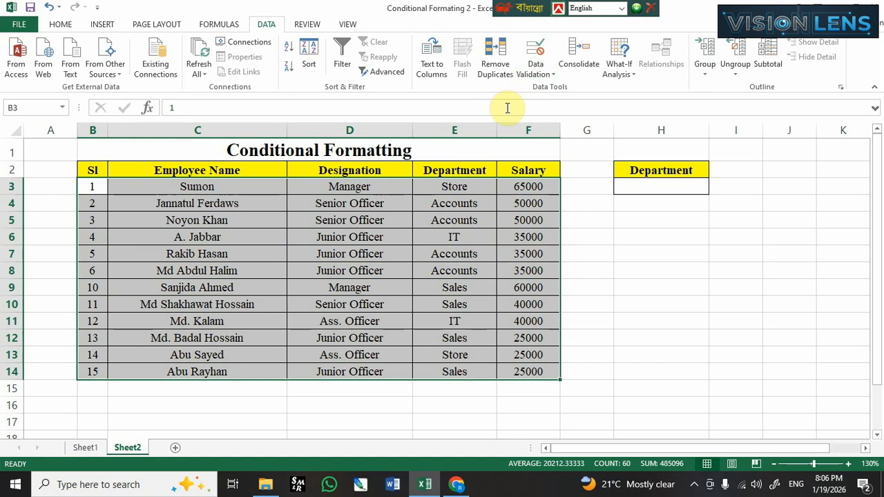
left_click(62, 24)
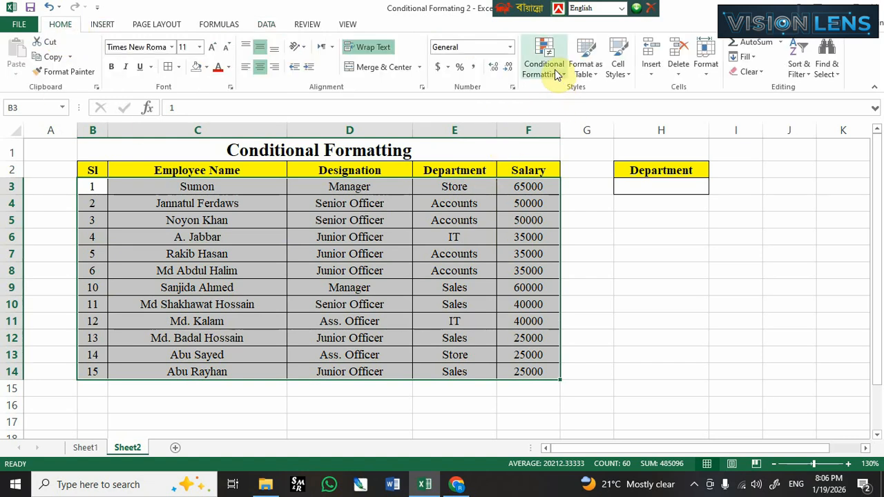
left_click(556, 72)
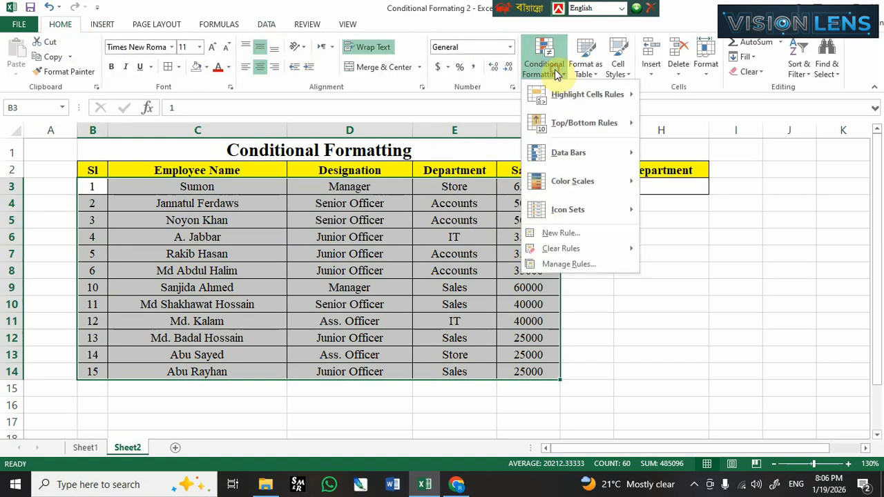
left_click(565, 266)
left_click_drag(584, 232, 547, 197)
left_click(437, 236)
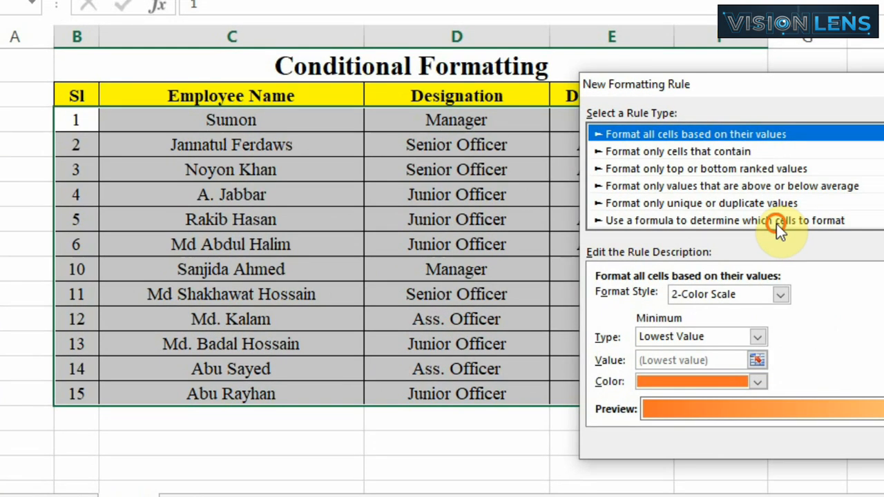
left_click(776, 222)
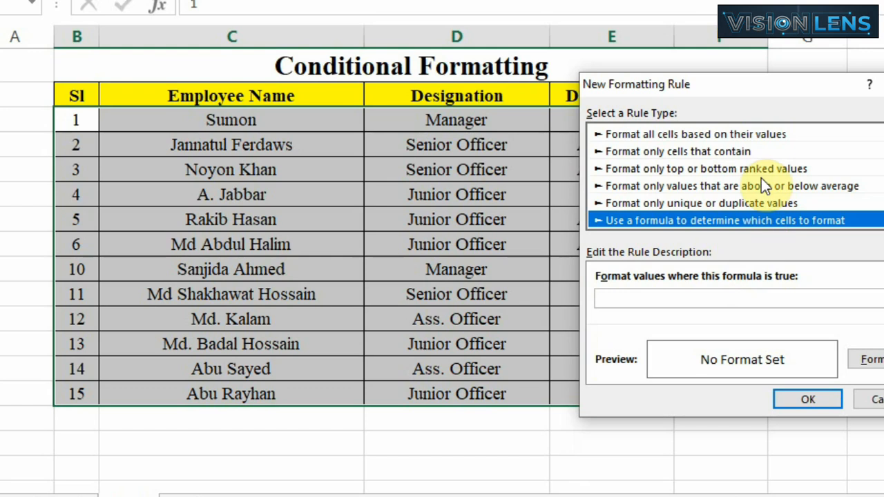
left_click_drag(769, 91, 798, 121)
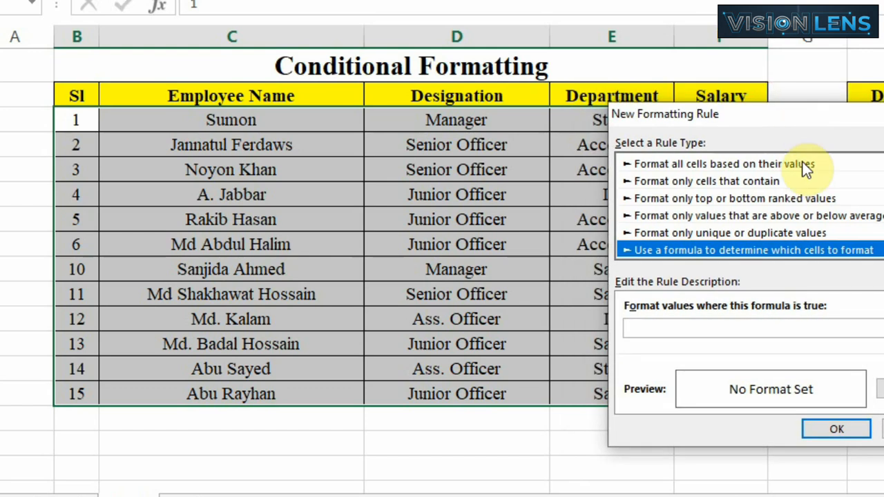
- Begin the rule's formula with a comparison on the first Department cell, =$E$3=
left_click(646, 329)
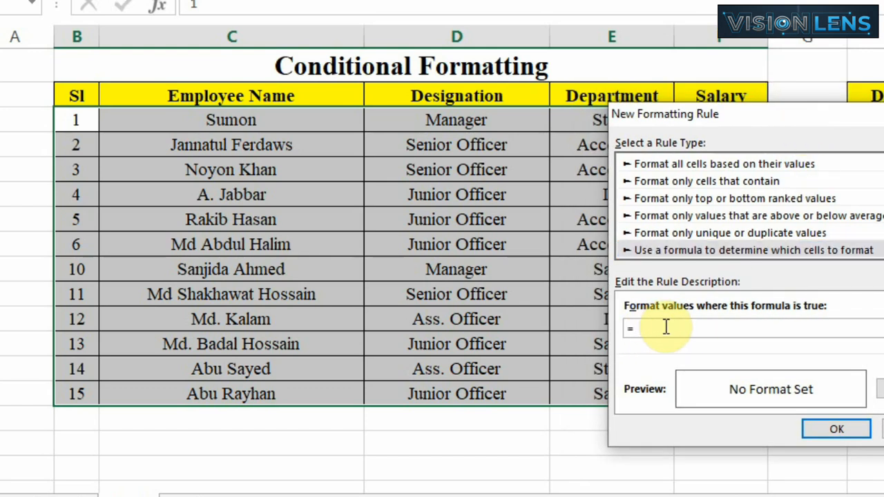
left_click_drag(719, 121, 215, 53)
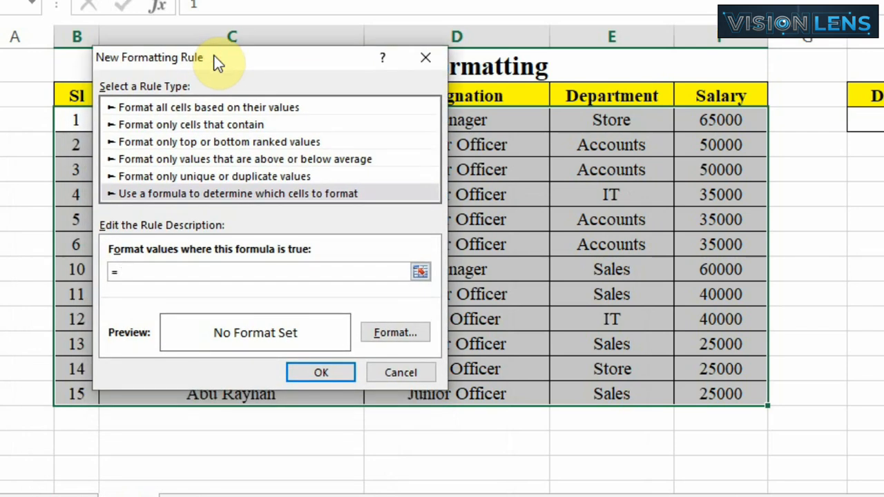
left_click(622, 125)
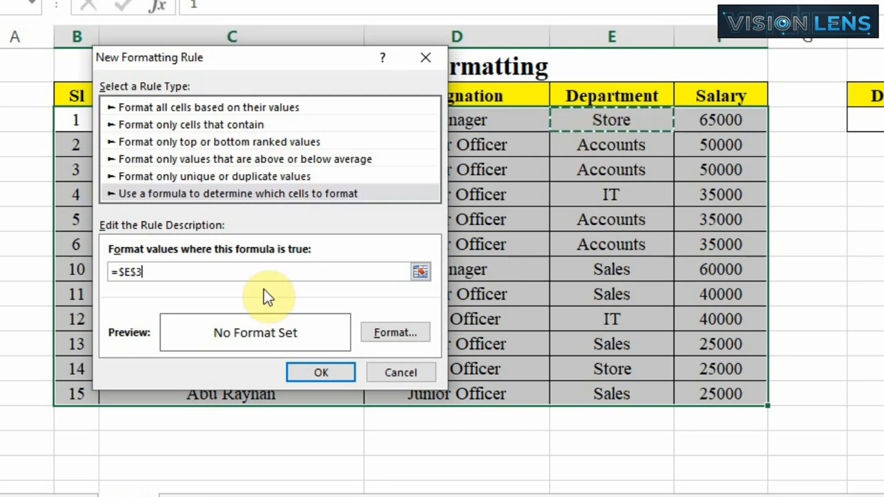
type("=")
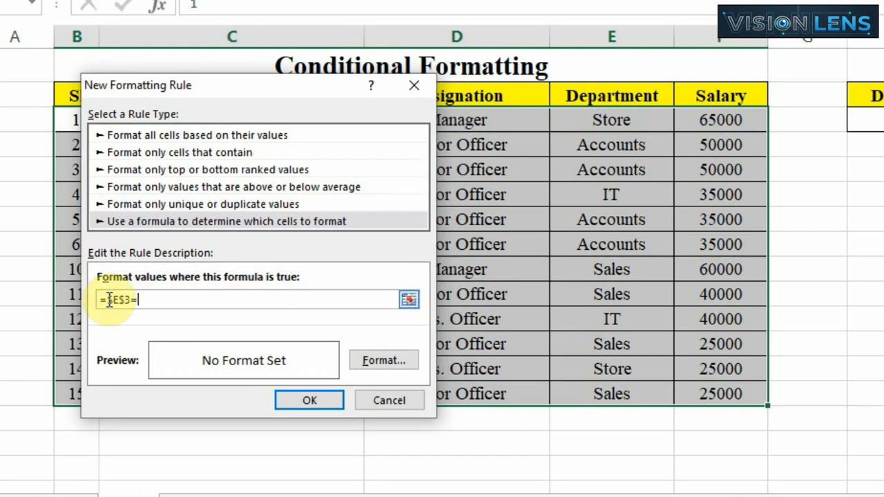
- Make the row of the E3 reference relative and complete the rule's formula as =$E3=$H$3
left_click_drag(109, 299, 130, 301)
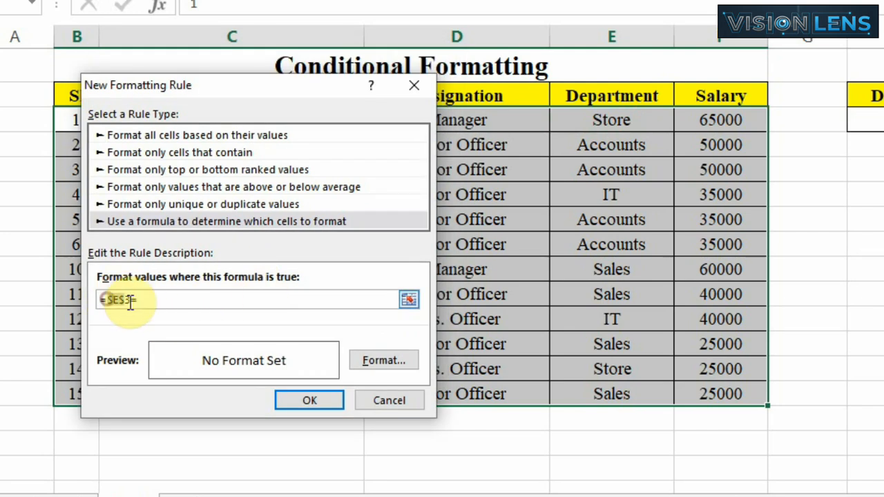
left_click(141, 304)
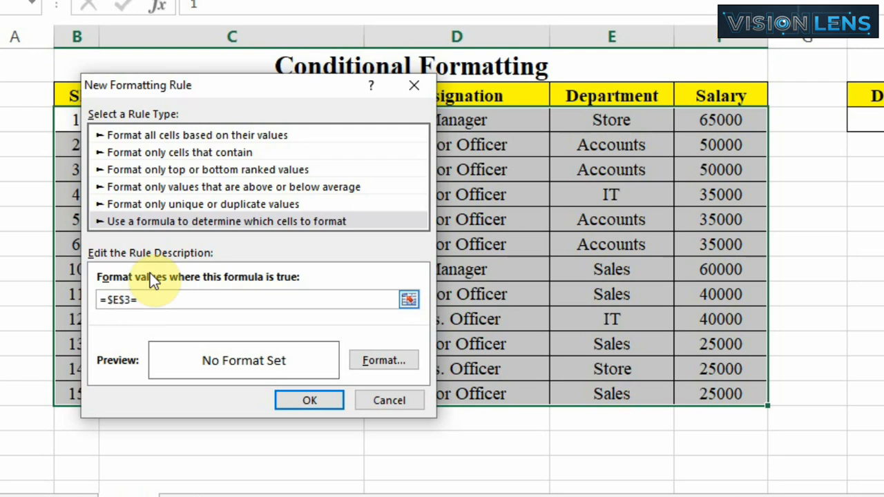
left_click_drag(200, 78, 142, 65)
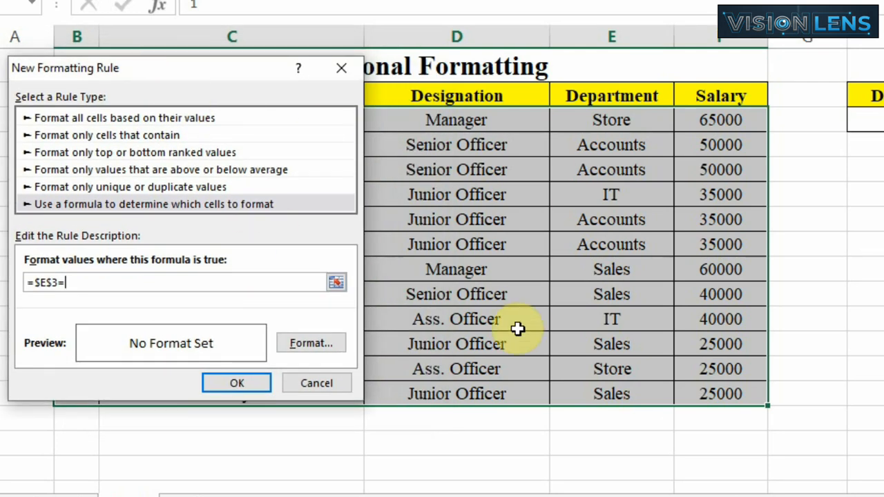
left_click(54, 280)
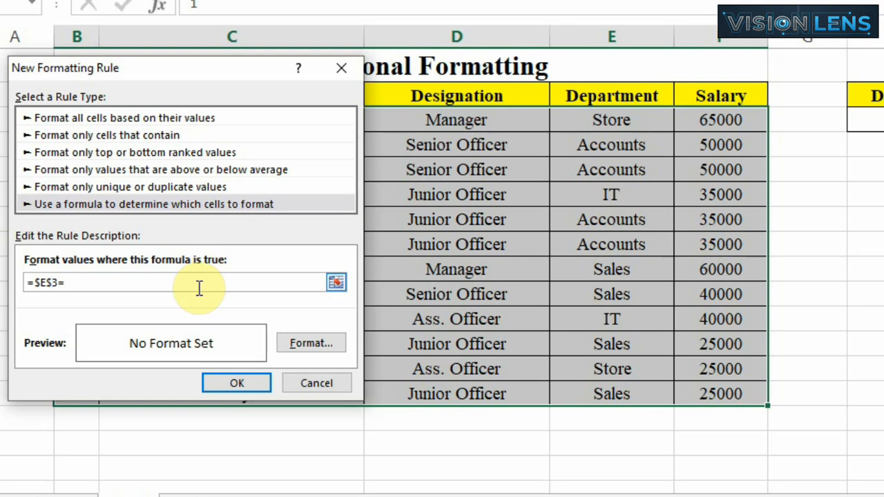
key("BackSpace")
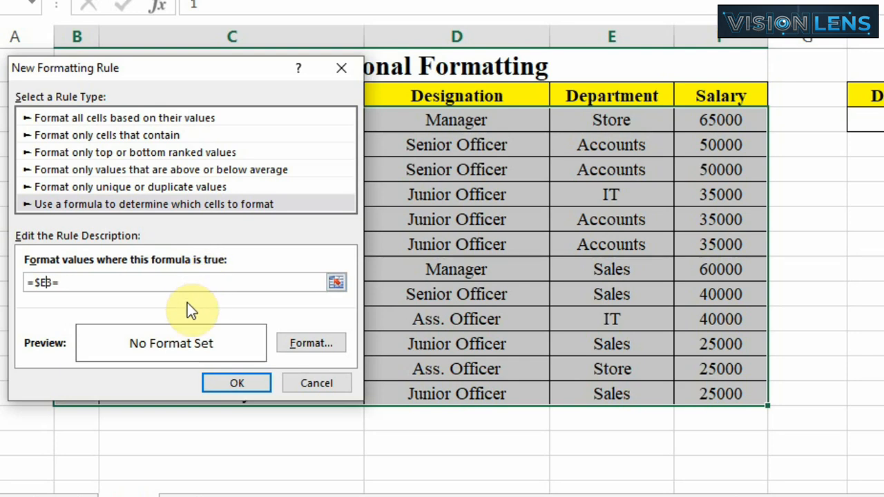
left_click(108, 285)
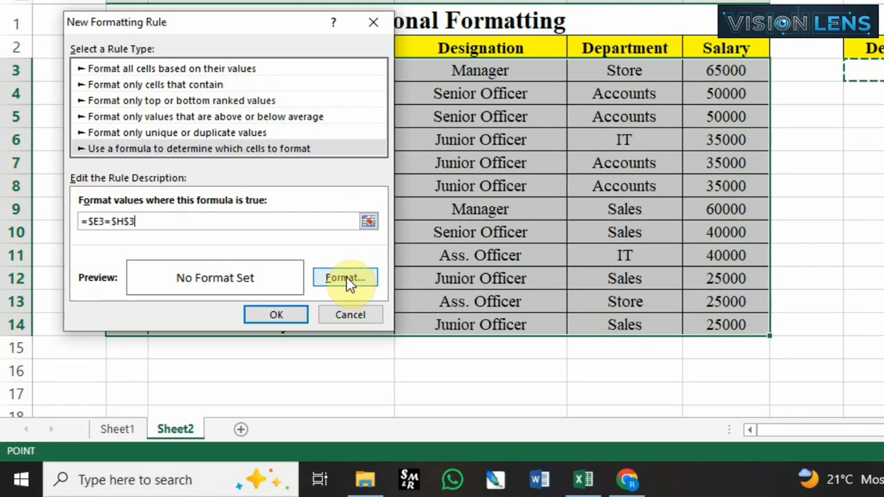
- Set a light green background fill as the format of the =$E3=$H$3 rule
left_click(257, 334)
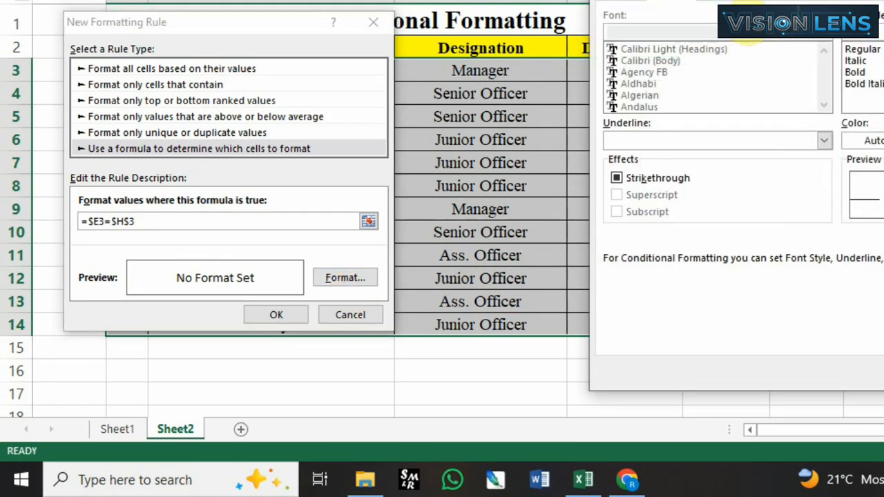
left_click(672, 54)
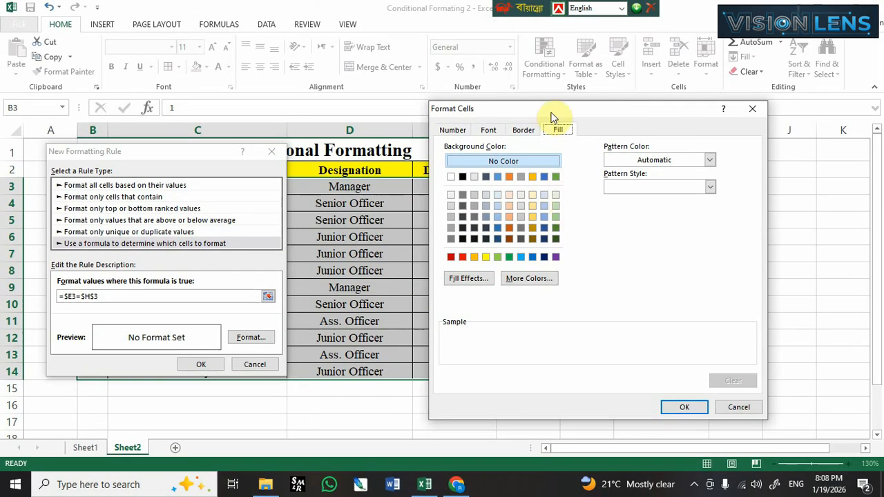
left_click_drag(552, 114, 568, 181)
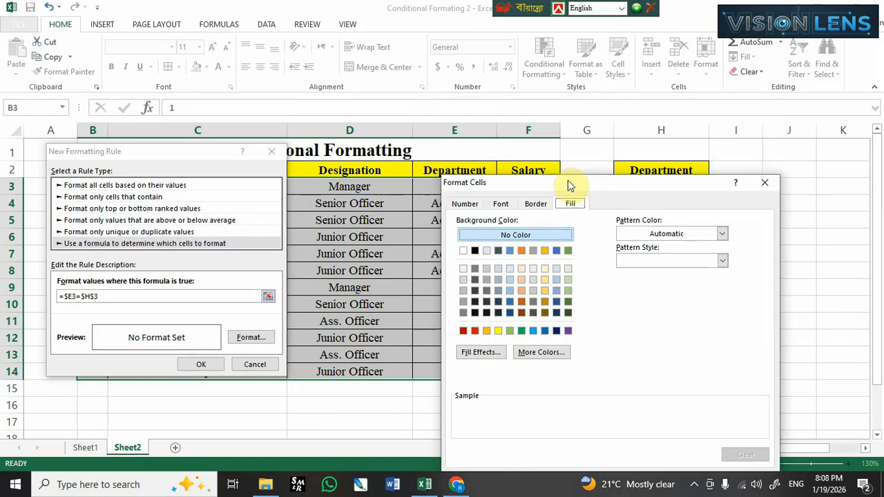
left_click(568, 294)
- Add a Bold font style with Automatic colour to the rule's format and save the rule
left_click(502, 204)
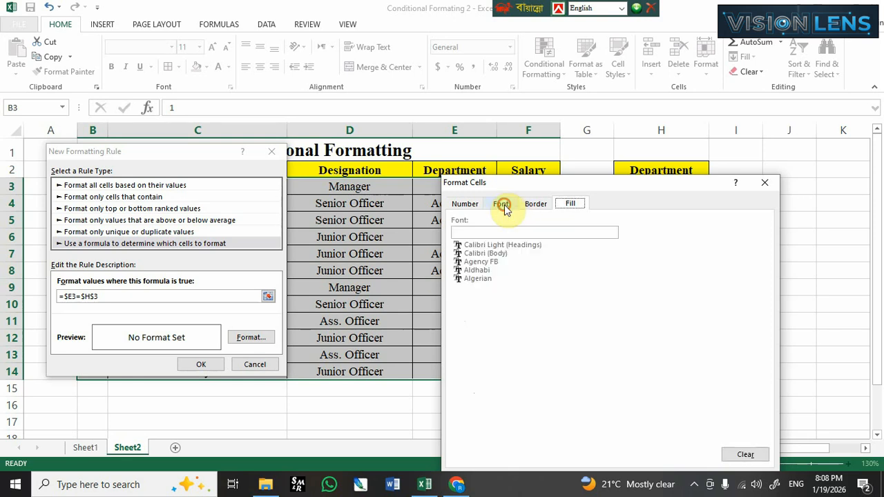
left_click(636, 262)
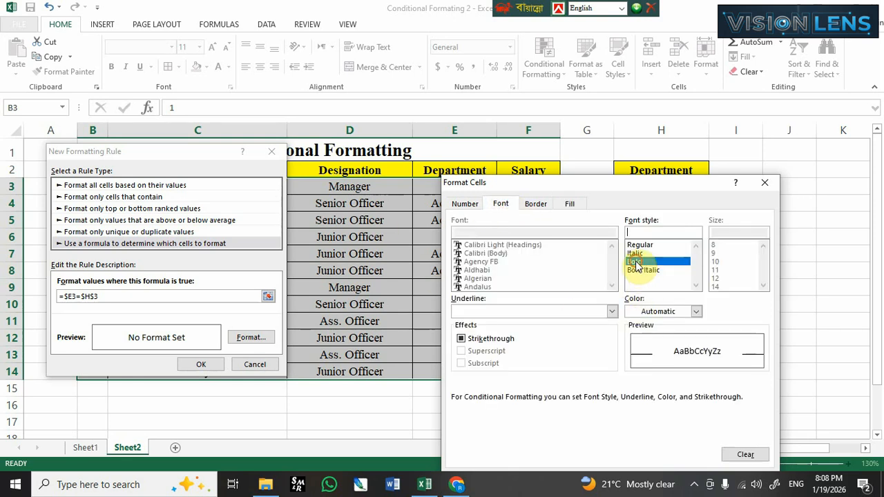
left_click(671, 310)
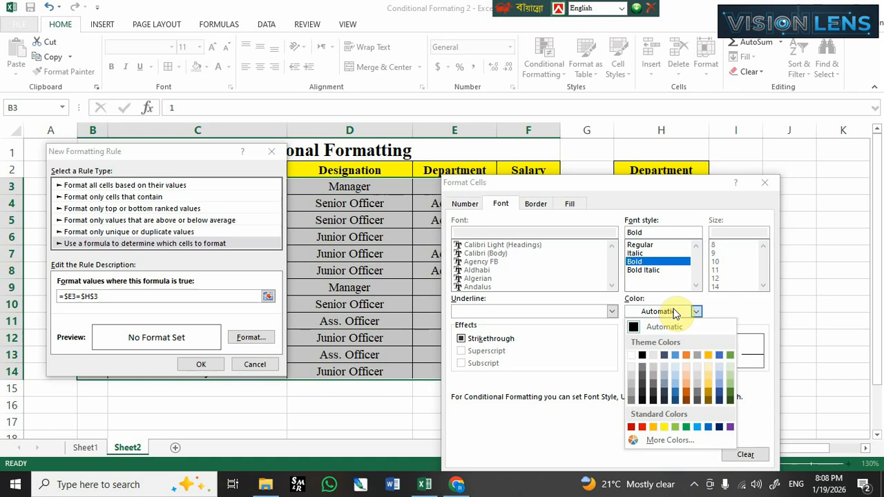
left_click(644, 332)
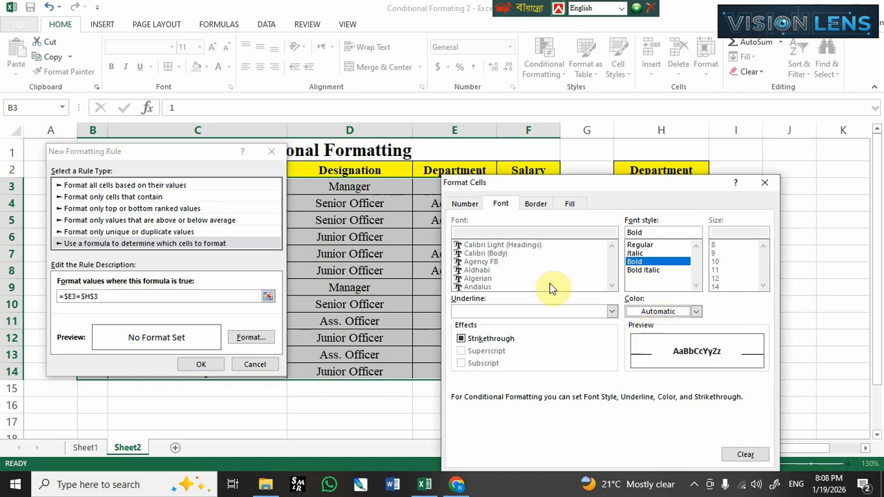
left_click_drag(586, 183, 496, 109)
left_click(609, 405)
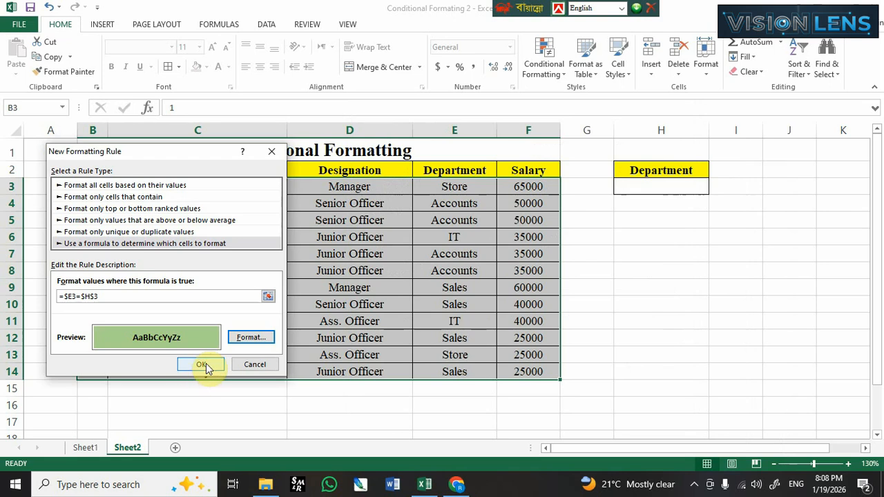
left_click(202, 364)
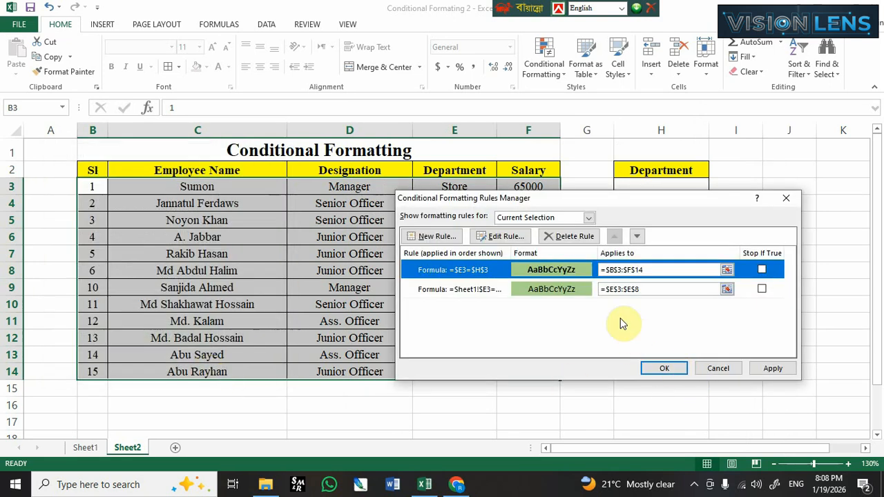
- Delete the leftover rule that refers to Sheet1 and applies to E3:E8, keeping the new row rule
left_click(523, 289)
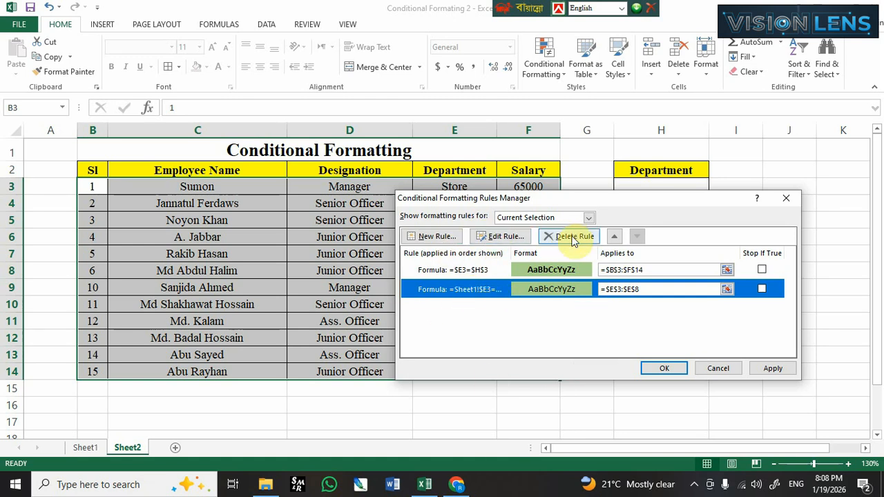
left_click(572, 238)
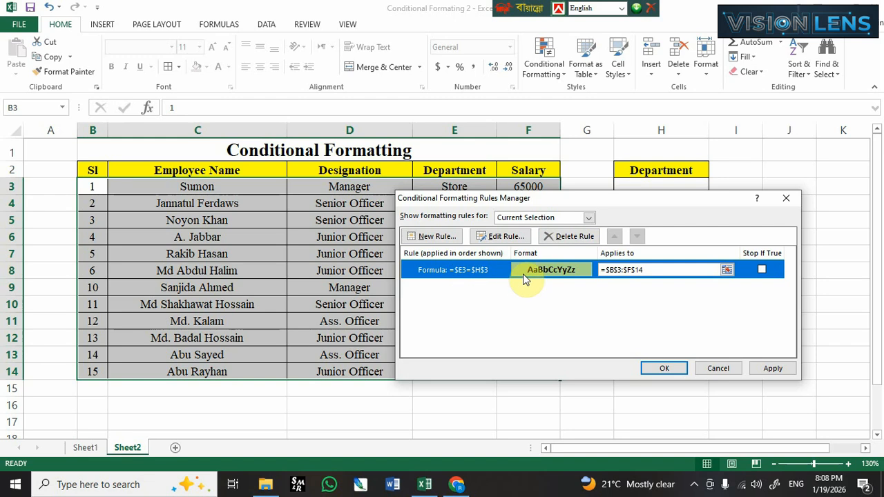
left_click(664, 377)
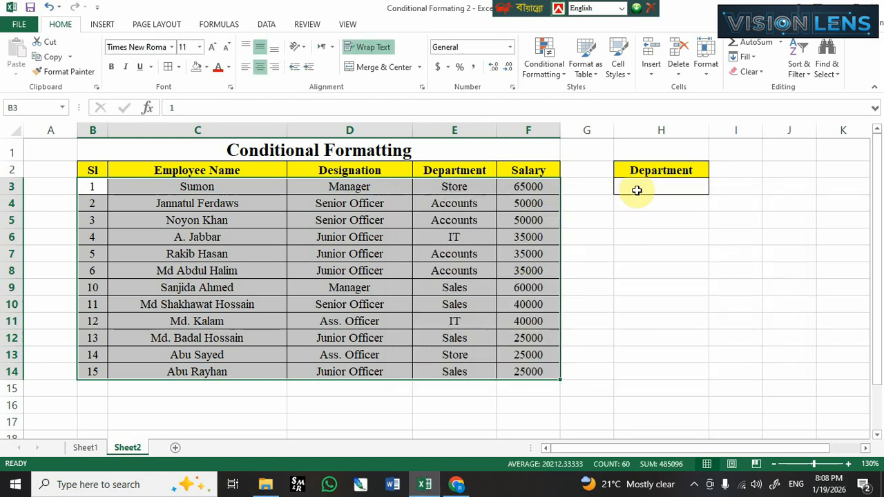
- Test the row highlighting by entering Store as the Department criterion in H3
left_click(637, 190)
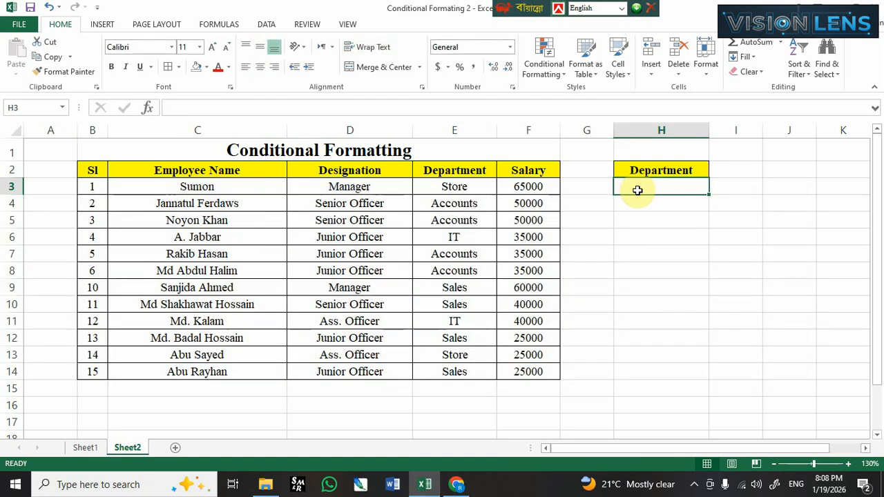
type("Store")
key("Return")
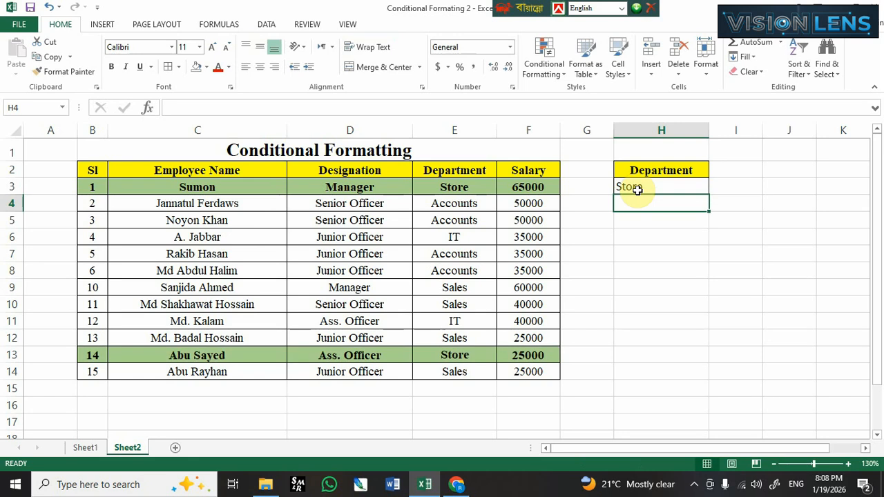
left_click(680, 188)
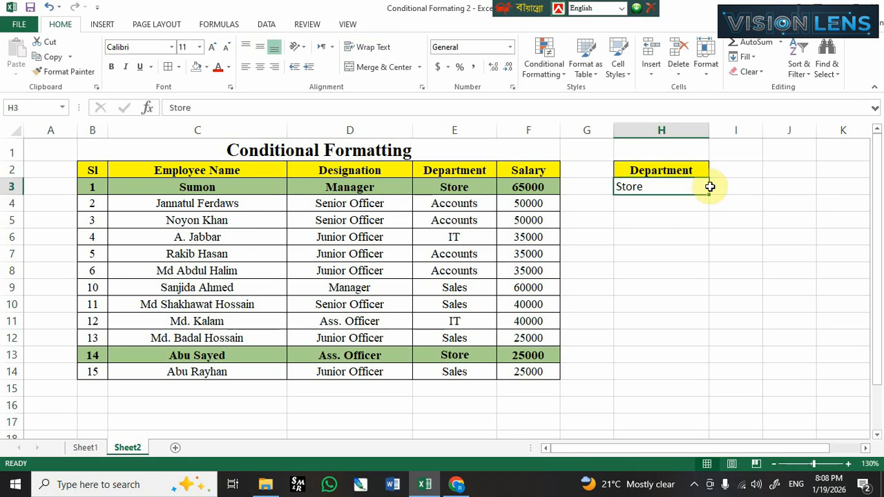
left_click(626, 203)
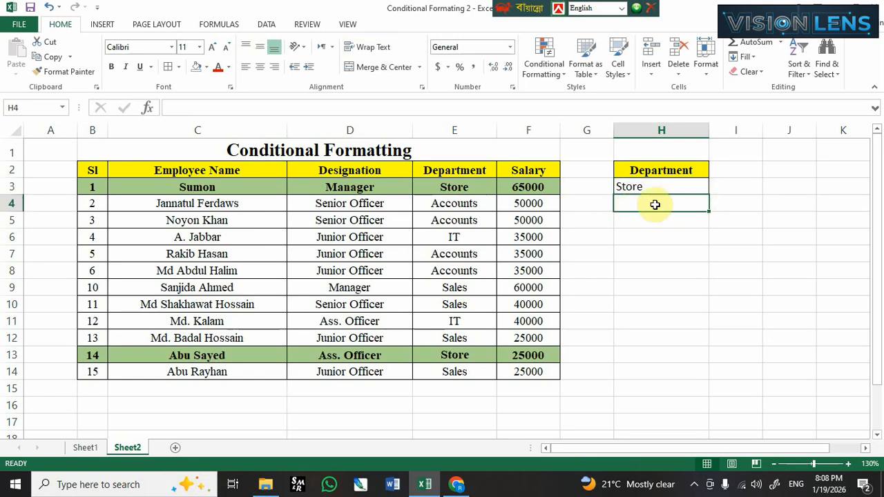
- Add data validation to H3 that allows a List with the source Store,IT,Sales,Accounts
left_click(675, 190)
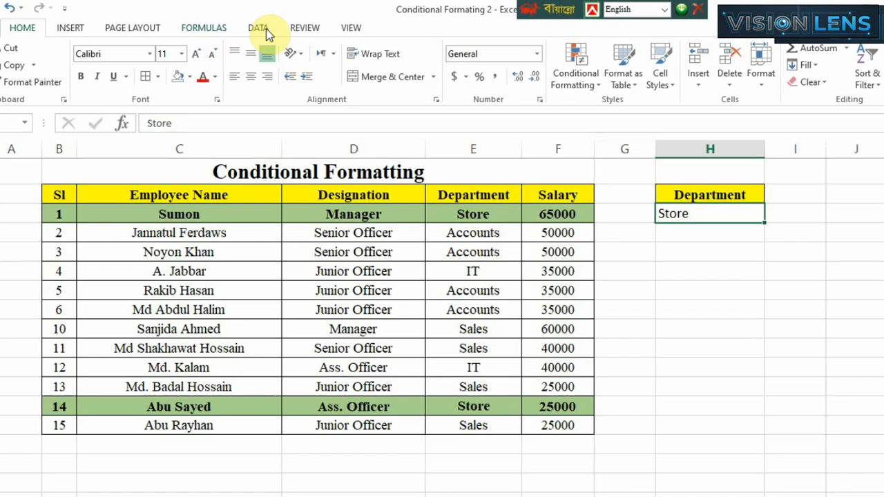
left_click(266, 24)
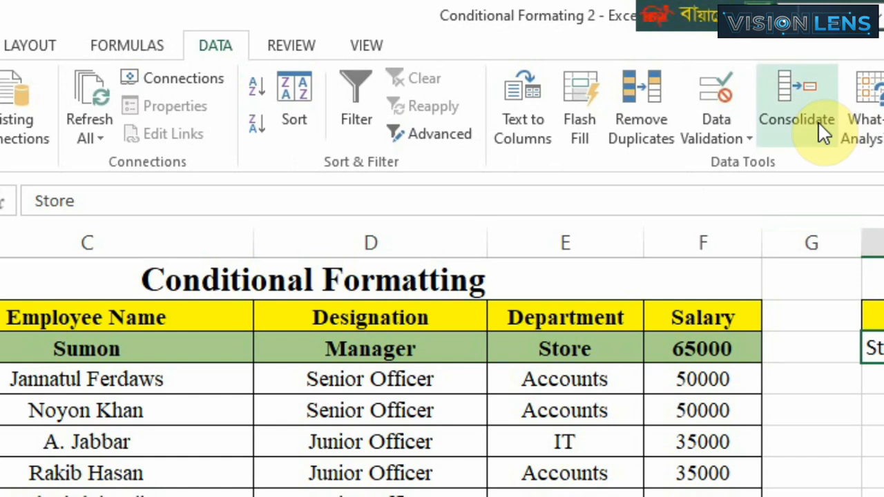
left_click(726, 138)
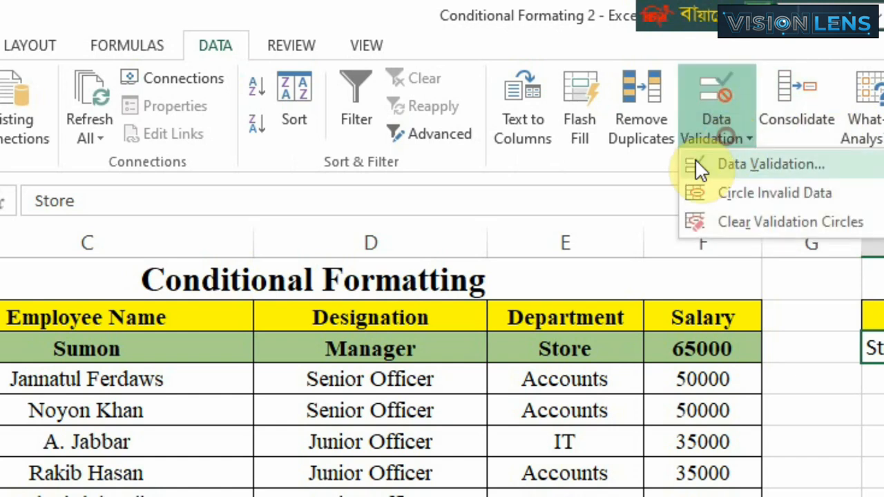
left_click(699, 168)
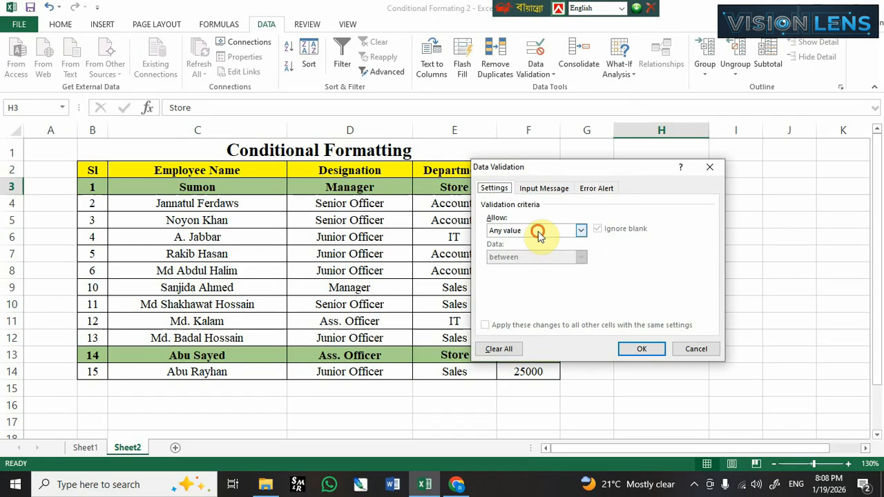
left_click(537, 230)
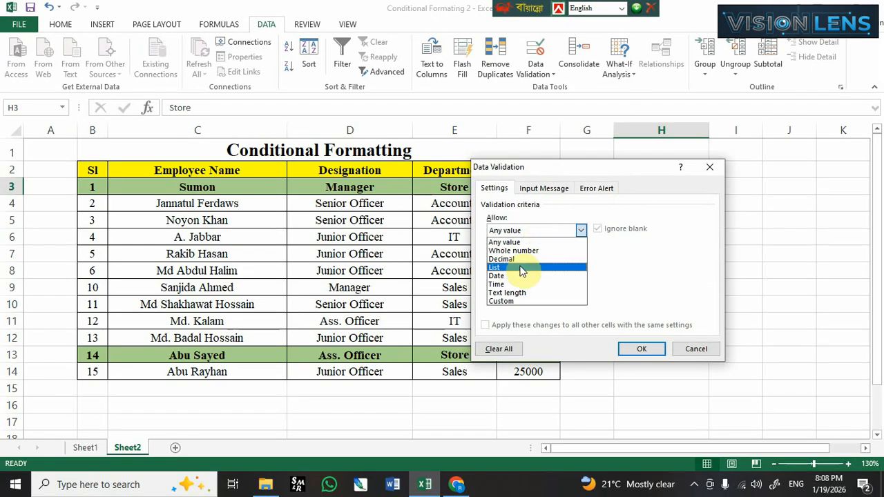
left_click(520, 269)
left_click_drag(563, 172, 677, 146)
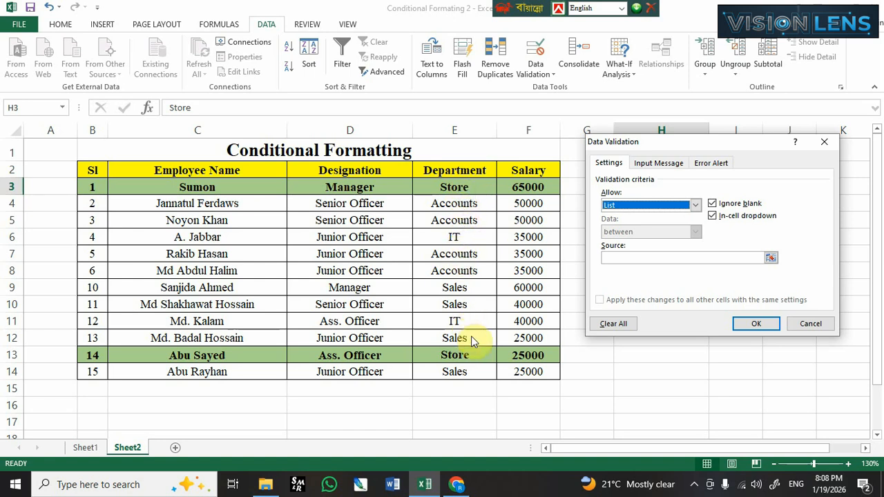
left_click(630, 259)
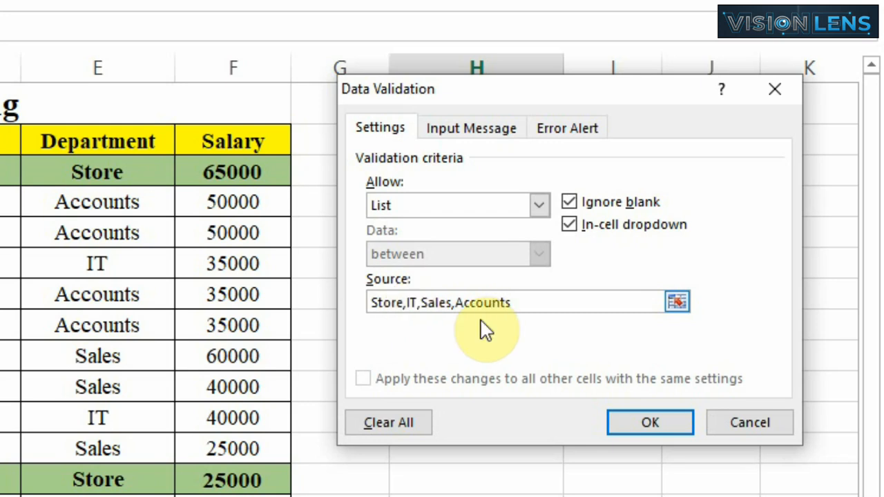
left_click(642, 437)
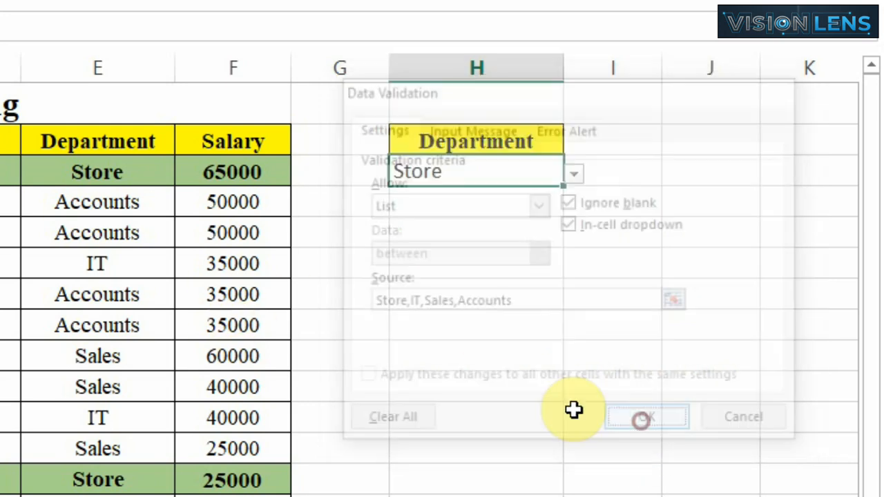
- Choose IT from the drop-down list in H3 as the department to highlight
left_click(573, 173)
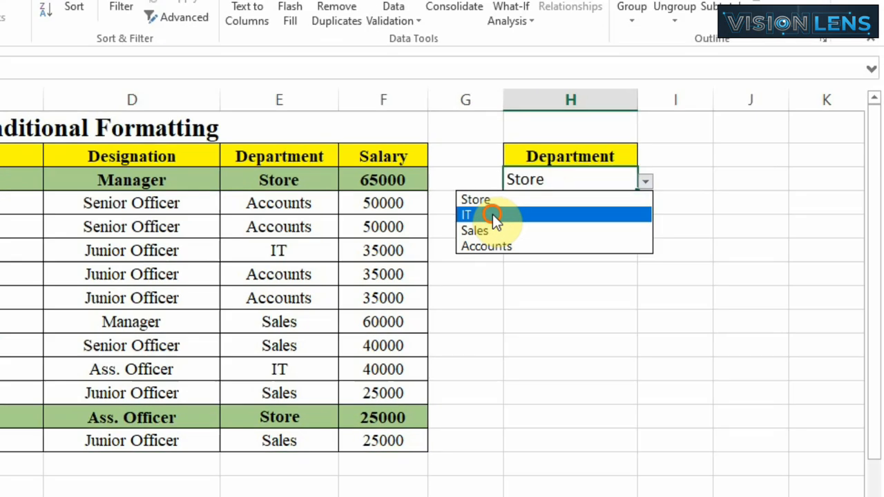
left_click(398, 217)
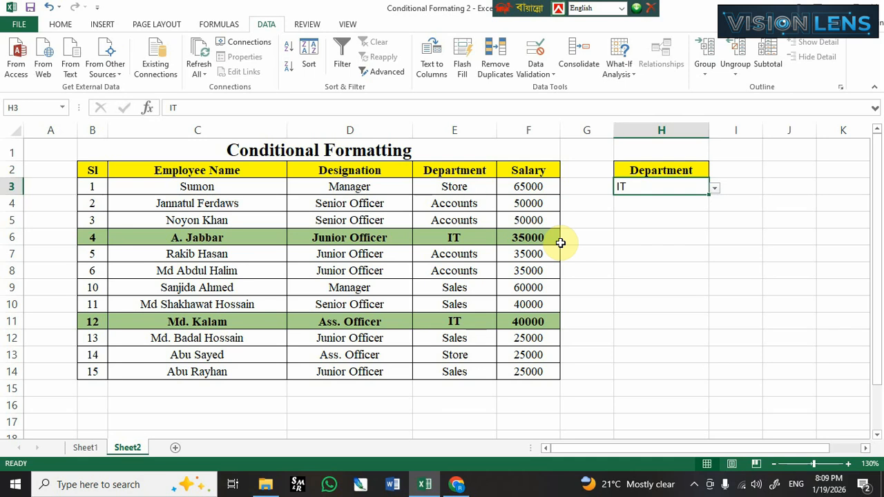
left_click(714, 188)
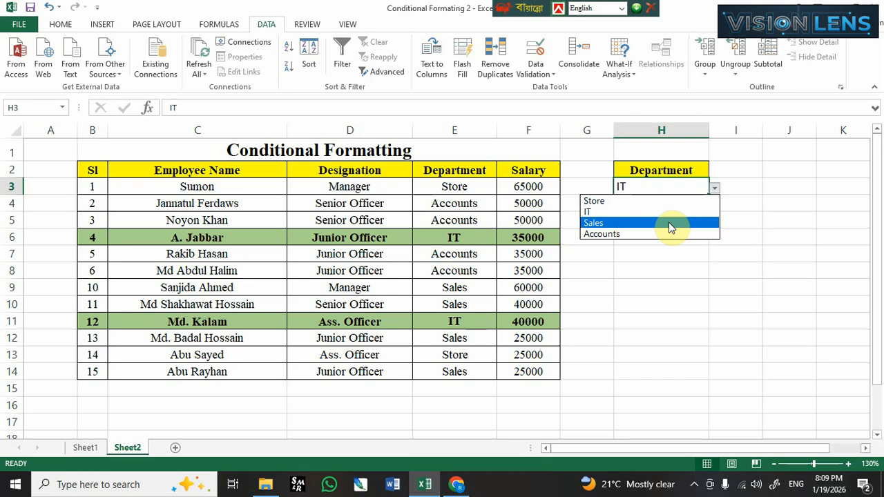
key("Escape")
left_click(621, 318)
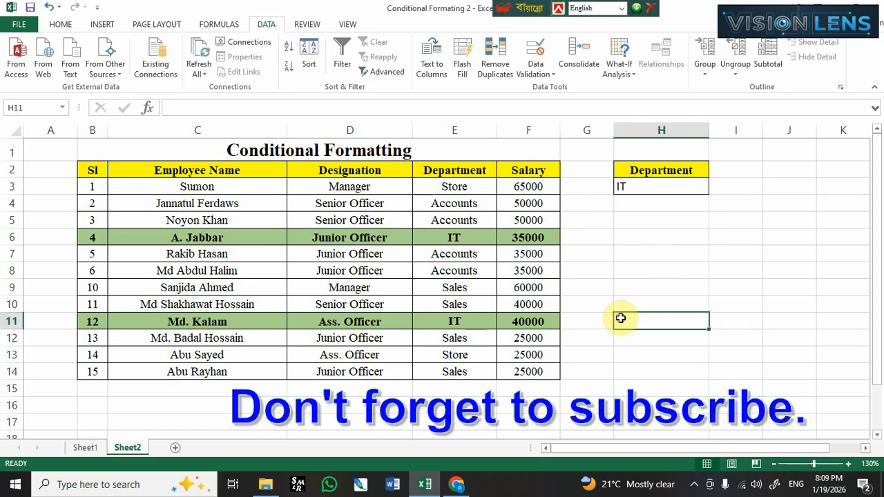